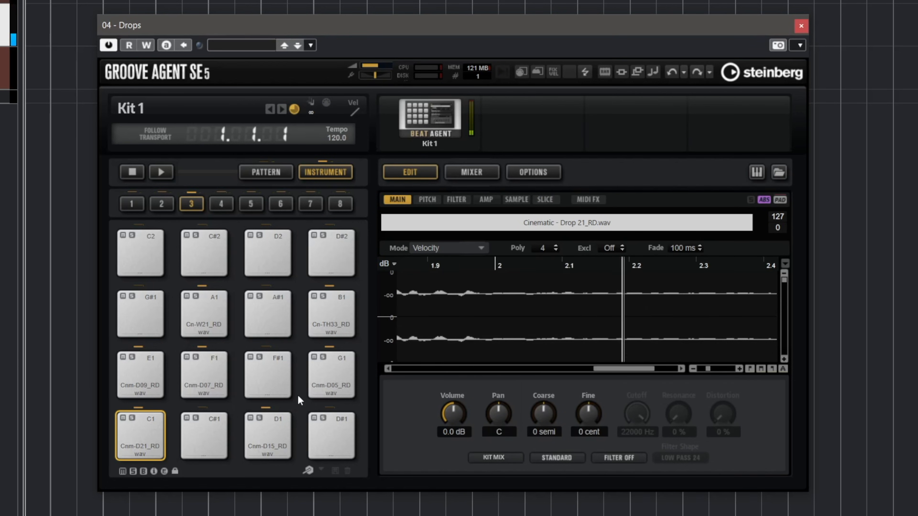
Step: Shape the pitch envelope of Cinematic - Drop 21_RD.wav against its waveform, placing the peak node at about 342 ms and 37 % level
click(422, 200)
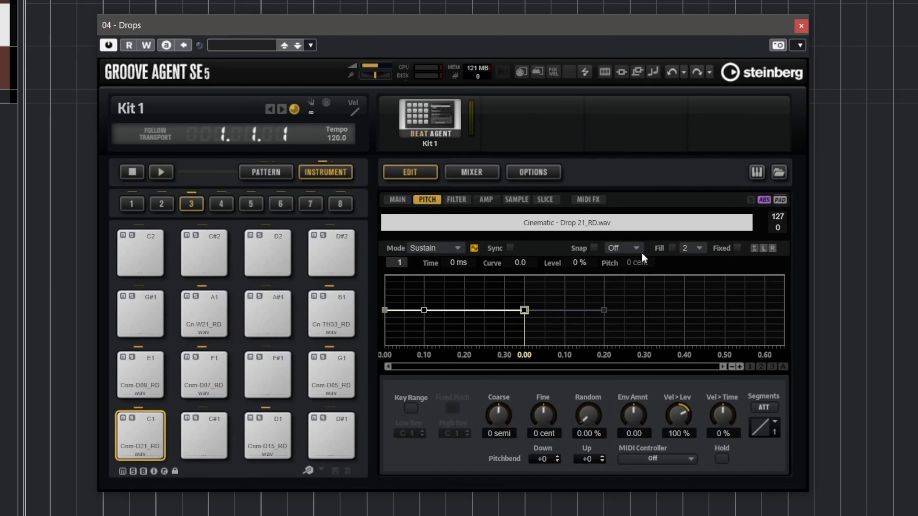
click(754, 249)
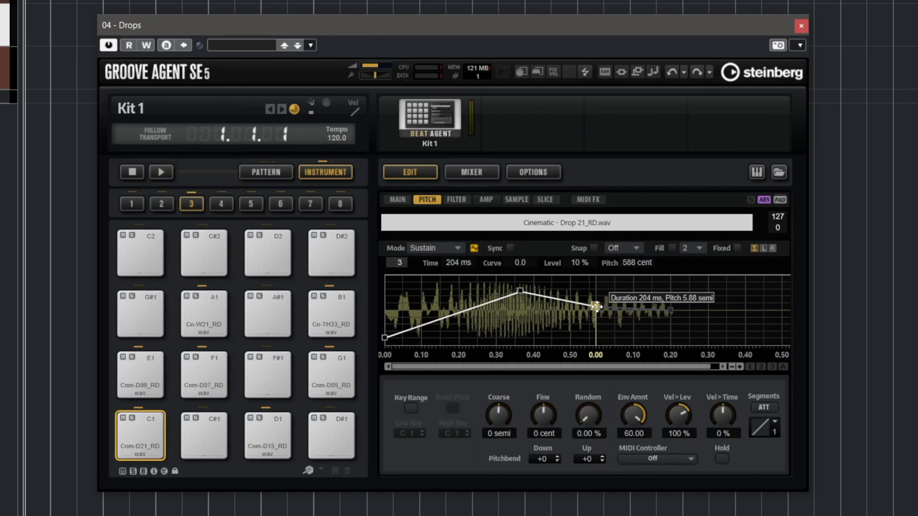
mouse_move(520, 290)
mouse_down()
mouse_move(523, 274)
mouse_move(512, 298)
mouse_up()
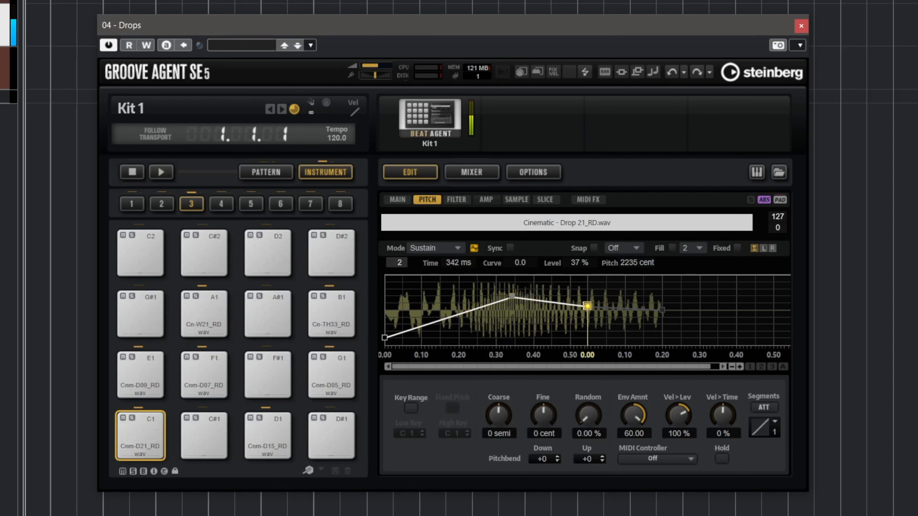
mouse_move(387, 332)
mouse_down()
mouse_move(389, 281)
mouse_move(380, 320)
mouse_up()
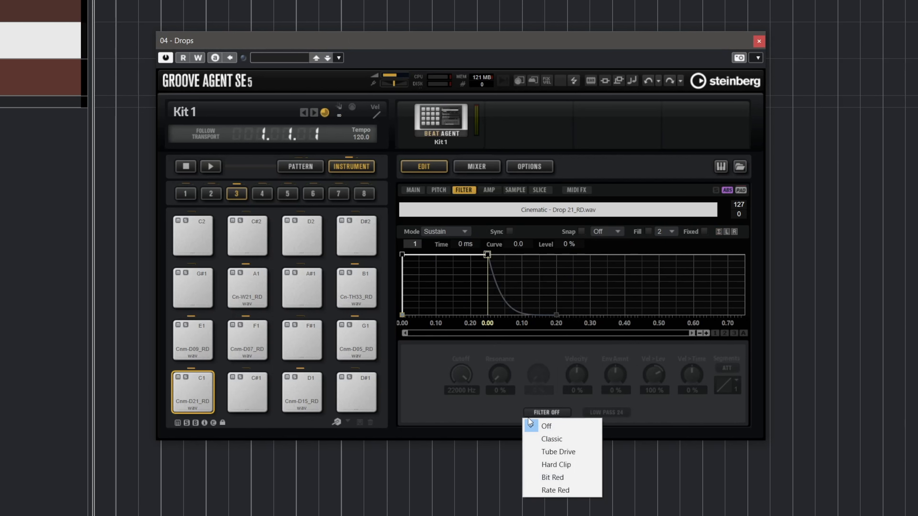
Step: Set the drop sample's filter type to Tube Drive and raise its distortion amount
click(529, 451)
drag(533, 375, 544, 342)
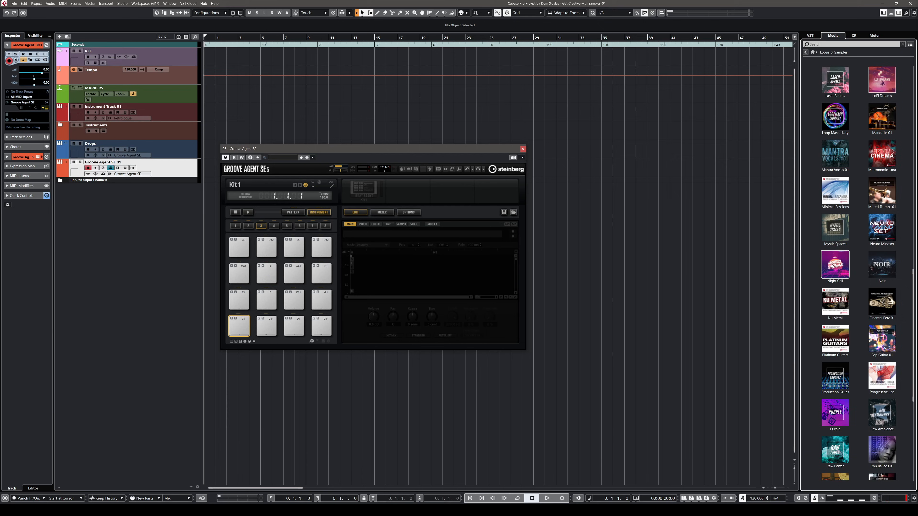
Step: Load kick drum sample Synth_Wave_Kick_12_NC from the Night Call Synthwave library onto pad C1 and layer Synth_Wave_Kick_16_NC on the same pad
click(834, 267)
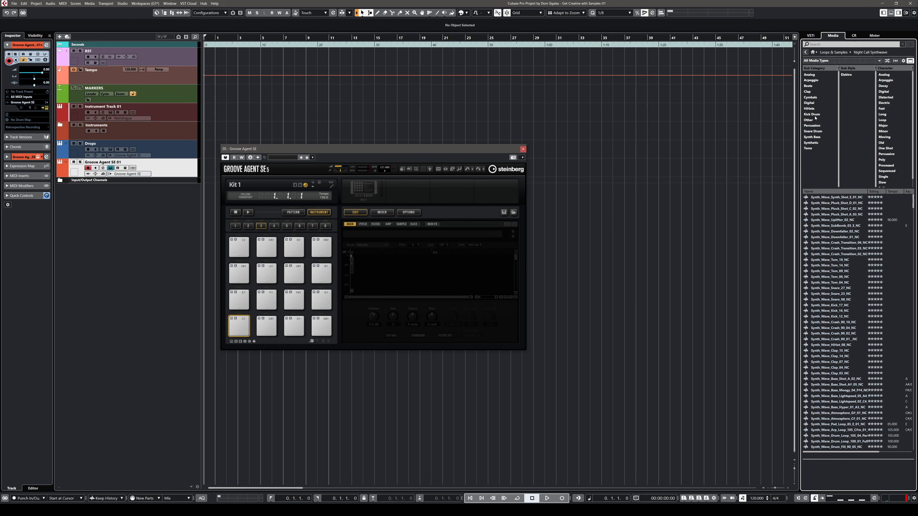
click(816, 115)
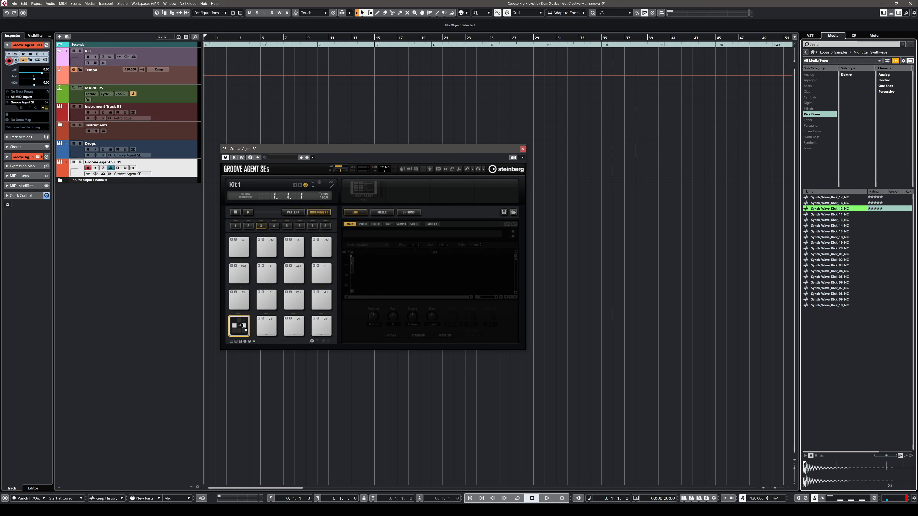
drag(243, 327, 244, 326)
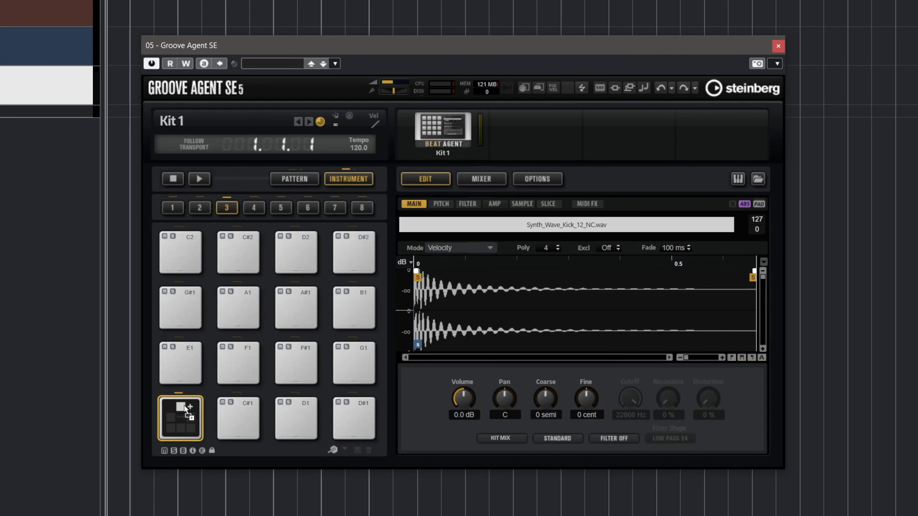
drag(184, 405, 189, 409)
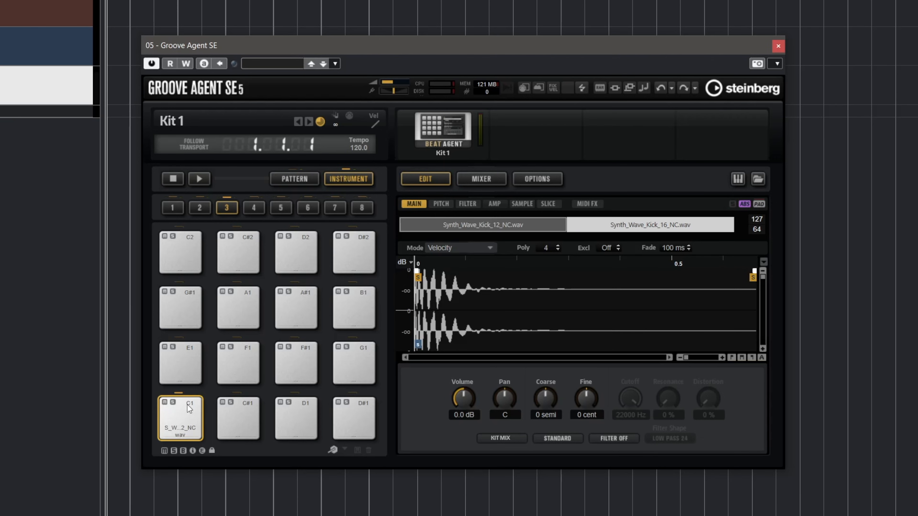
Step: Compare the two kick layers on pad C1, then raise the velocity split so Synth_Wave_Kick_16_NC covers 78 to 127
click(496, 227)
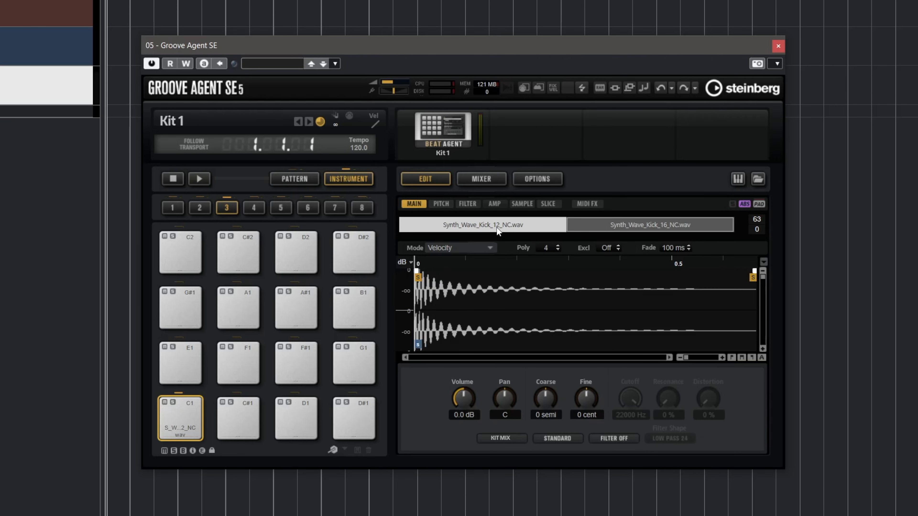
click(611, 220)
click(491, 228)
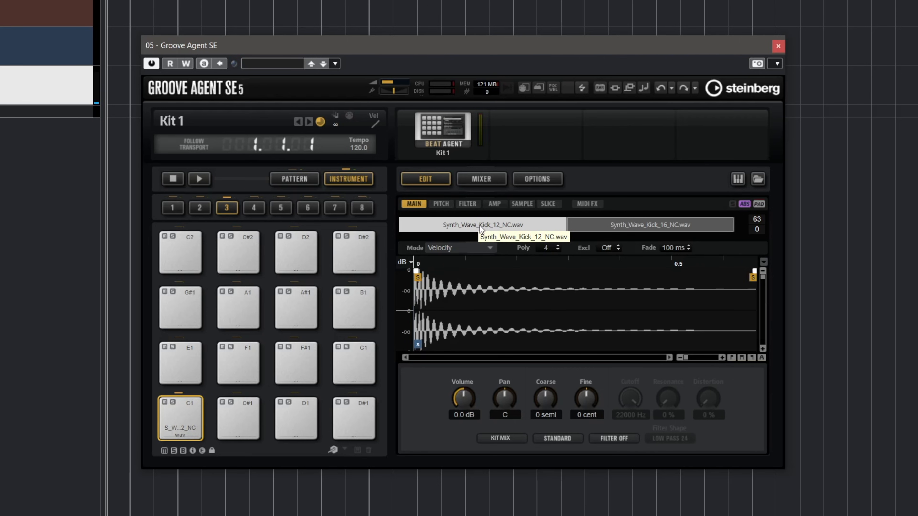
click(654, 220)
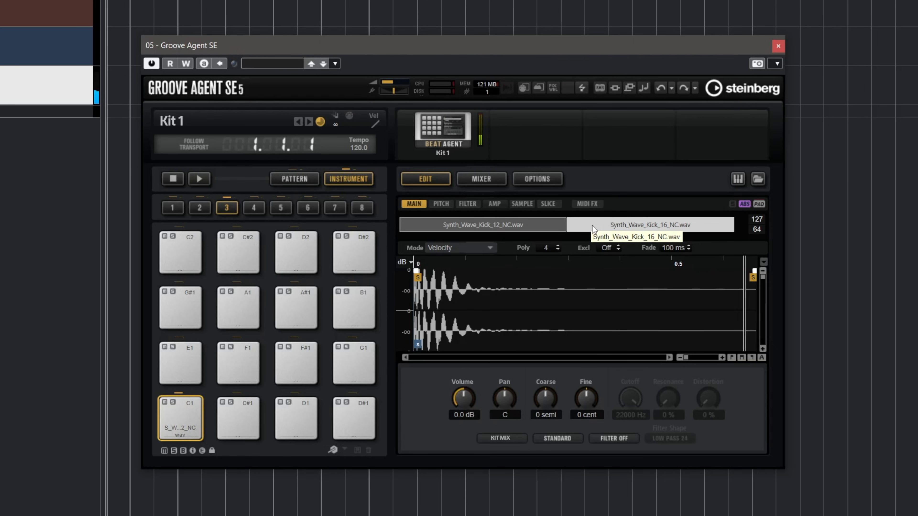
drag(566, 225, 692, 228)
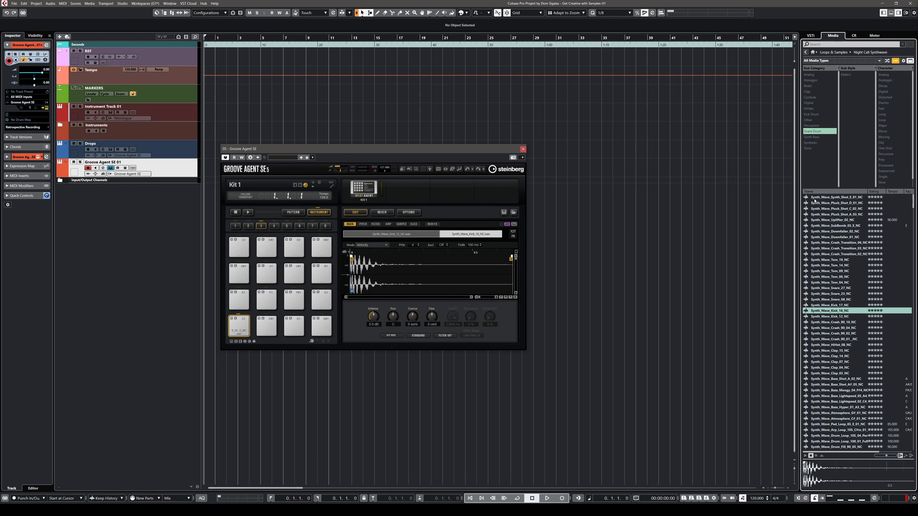
Step: Audition the snare drum samples and place Synth_Wave_Snare_27_NC on pad D1 and Synth_Wave_Snare_08_NC on pad E1
key(Down)
key(Down)
key(Down)
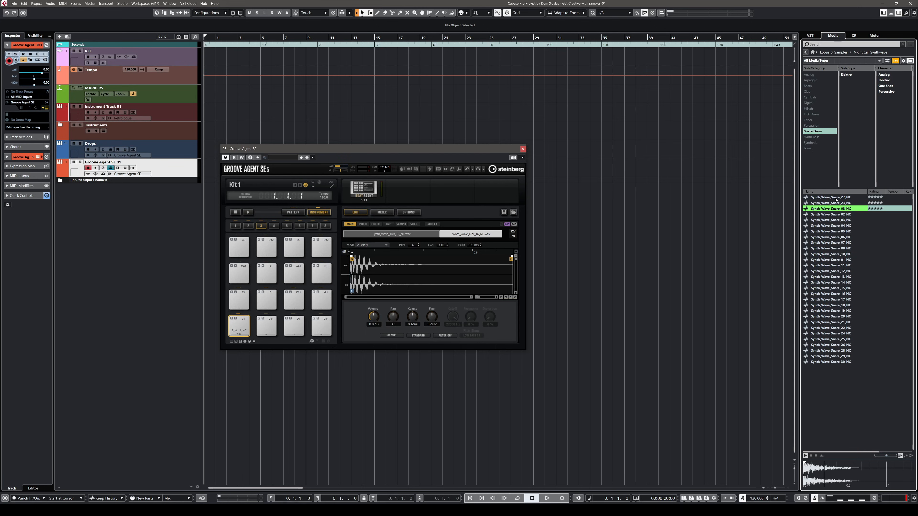
key(Up)
key(Up)
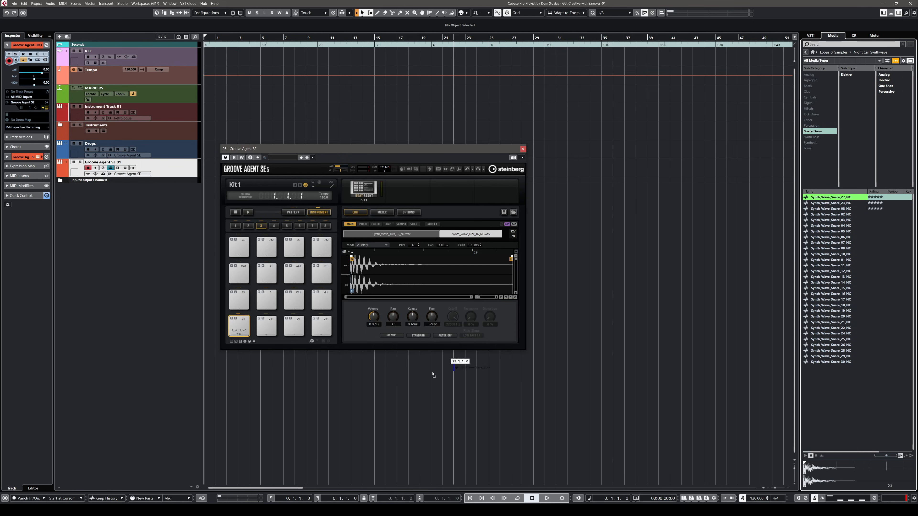
drag(295, 328, 294, 327)
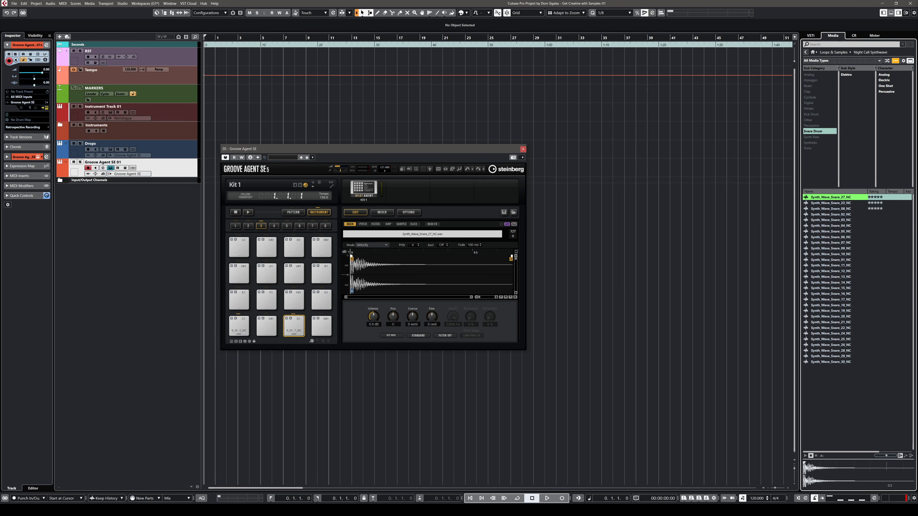
click(834, 209)
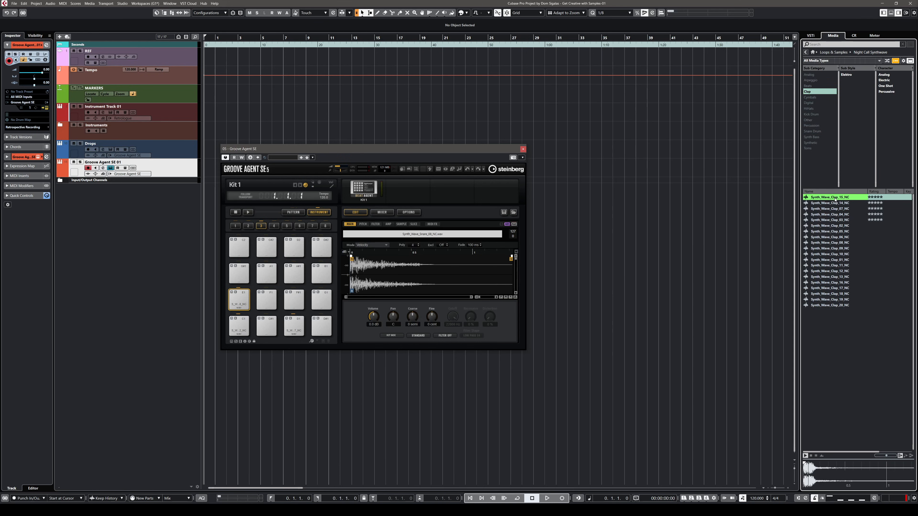
Step: Audition the clap samples and place Synth_Wave_Clap_07_NC on pad D#1
click(835, 203)
click(834, 209)
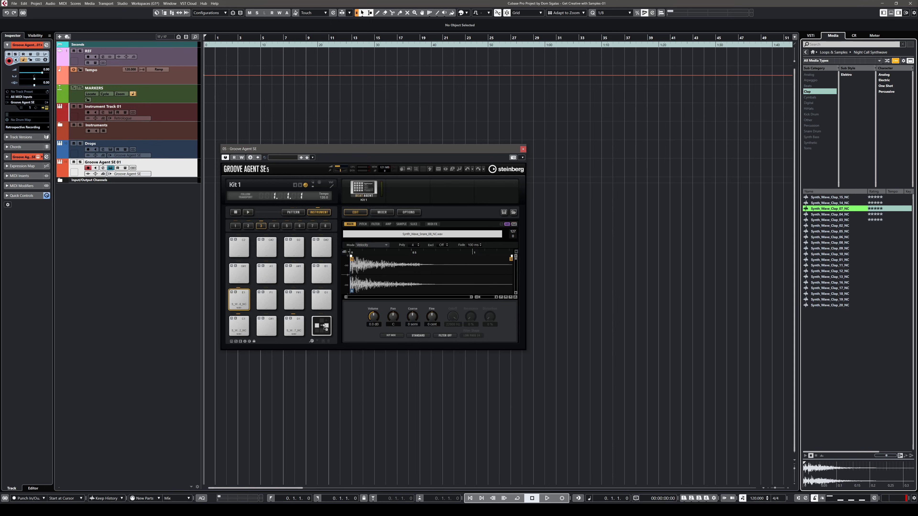
drag(323, 325, 321, 326)
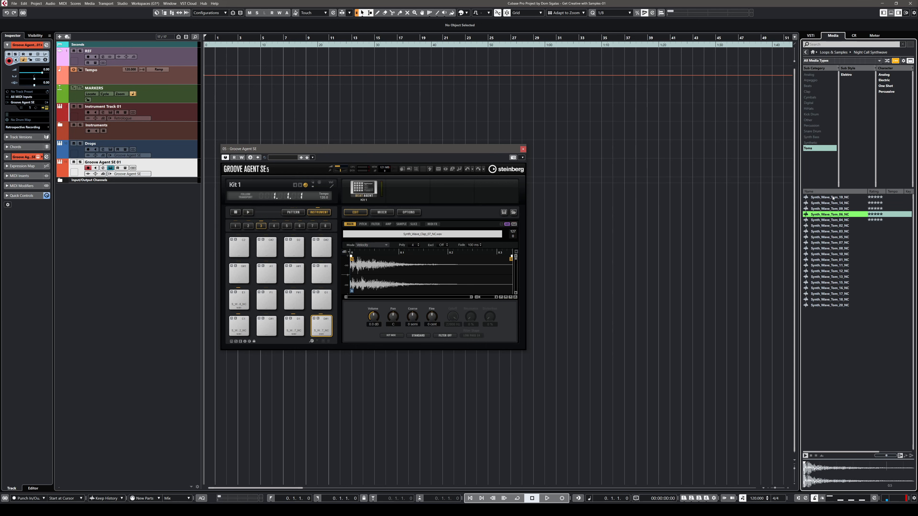
Step: Audition the tom samples and place Synth_Wave_Tom_04_NC on pad F1
key(Up)
key(Up)
key(Up)
key(Up)
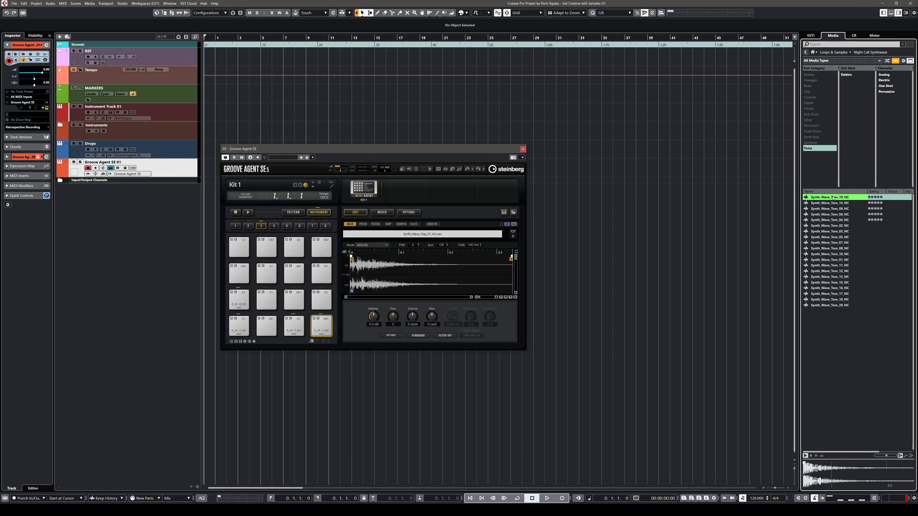
click(823, 220)
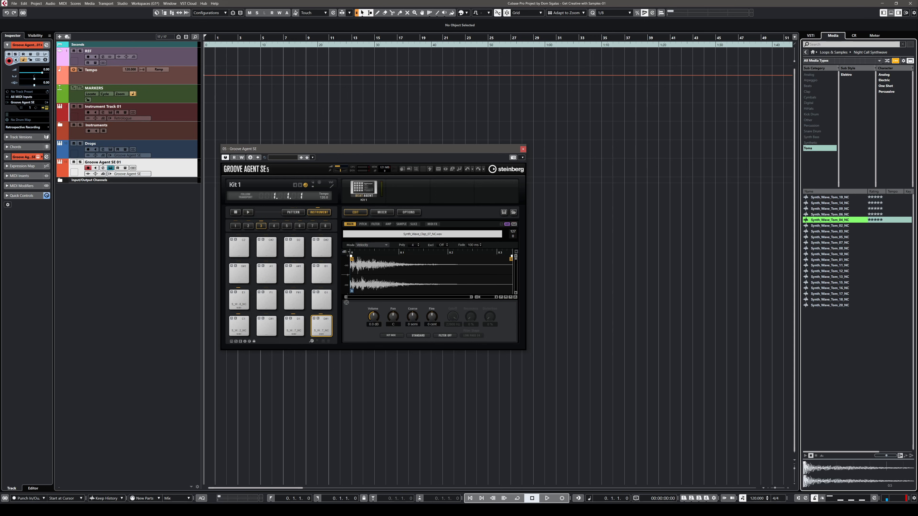
drag(269, 300, 268, 300)
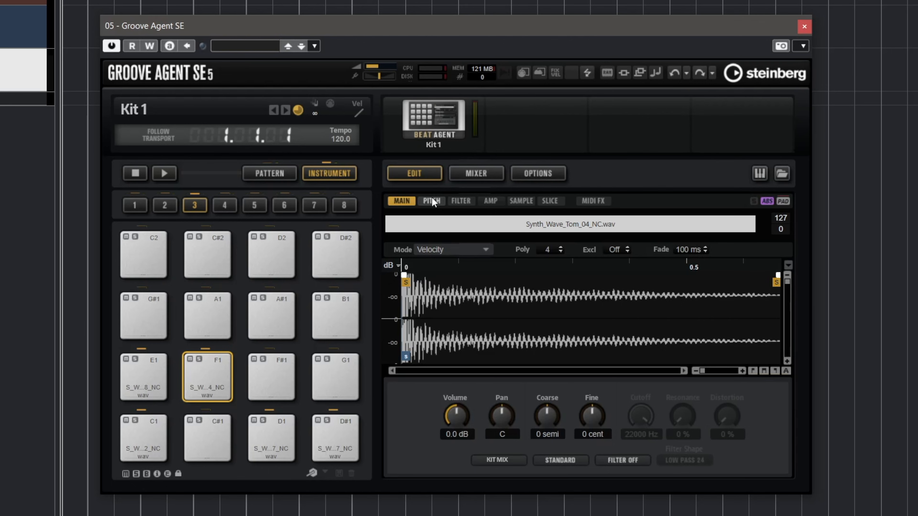
Step: Enable a key range for the tom on pad F1 and extend its high key to B1 for chromatic mapping
click(432, 201)
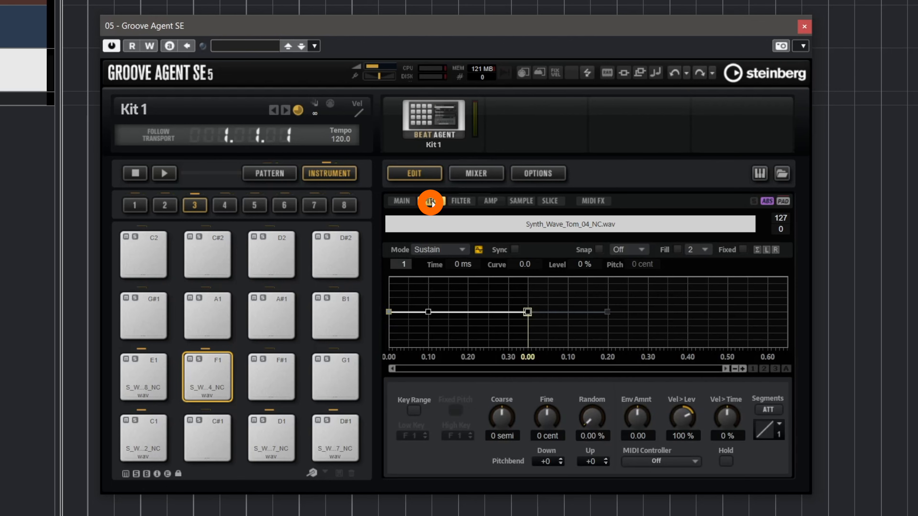
click(413, 409)
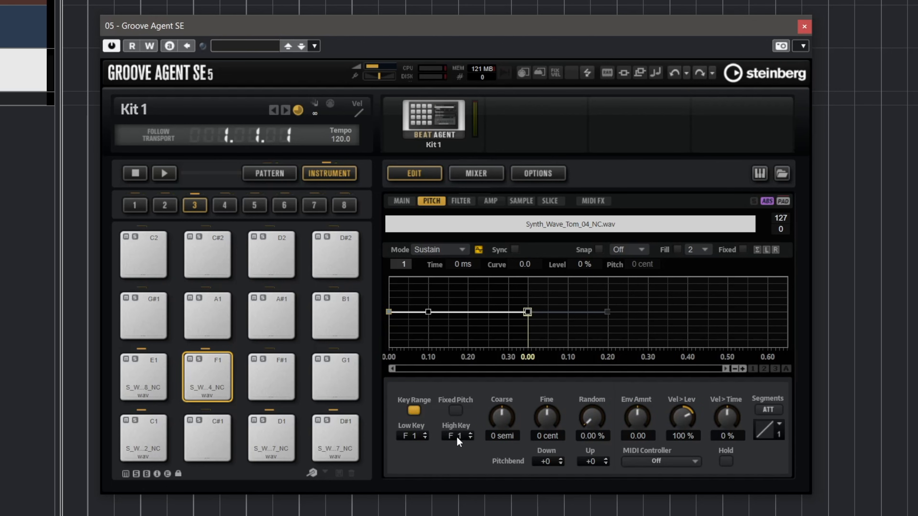
scroll(460, 423, up, 1)
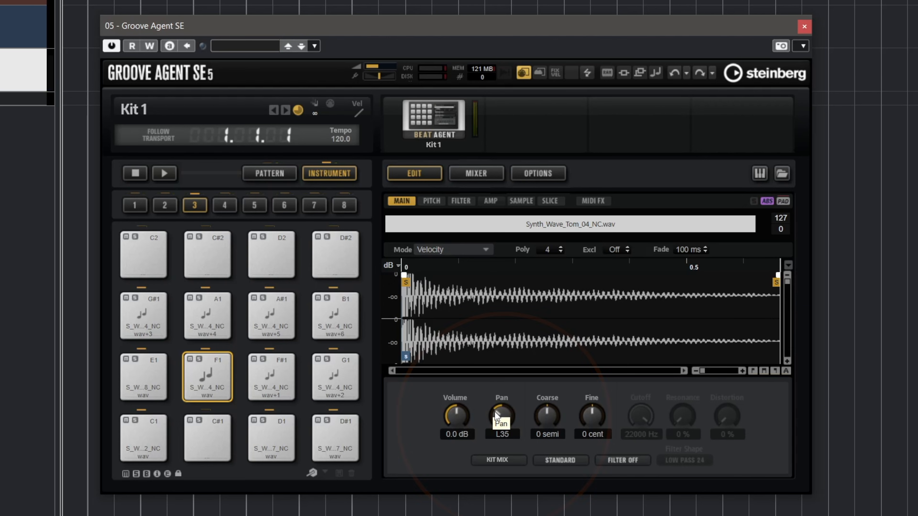
Step: Adjust the coarse tuning of the kick on pad C1 and the pan of the tom on pad F1
mouse_move(552, 418)
mouse_down()
mouse_move(552, 393)
mouse_move(549, 416)
mouse_up()
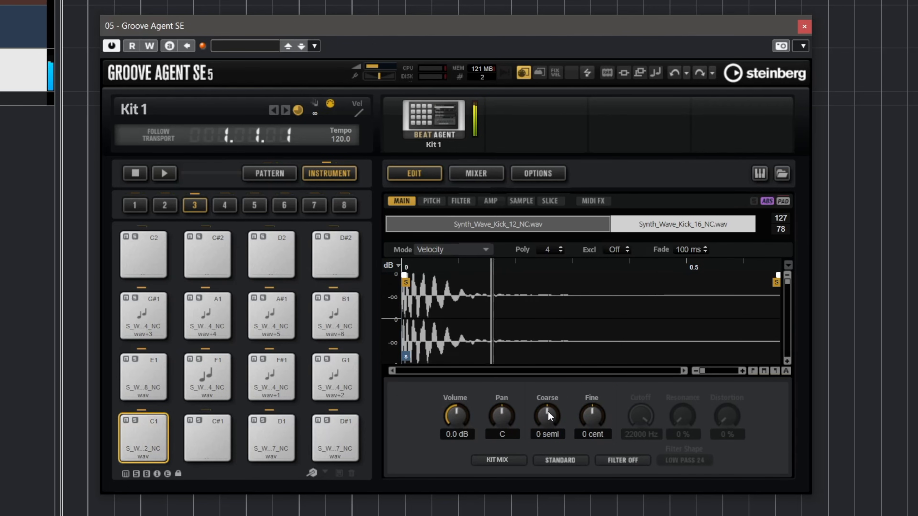
drag(550, 417, 551, 434)
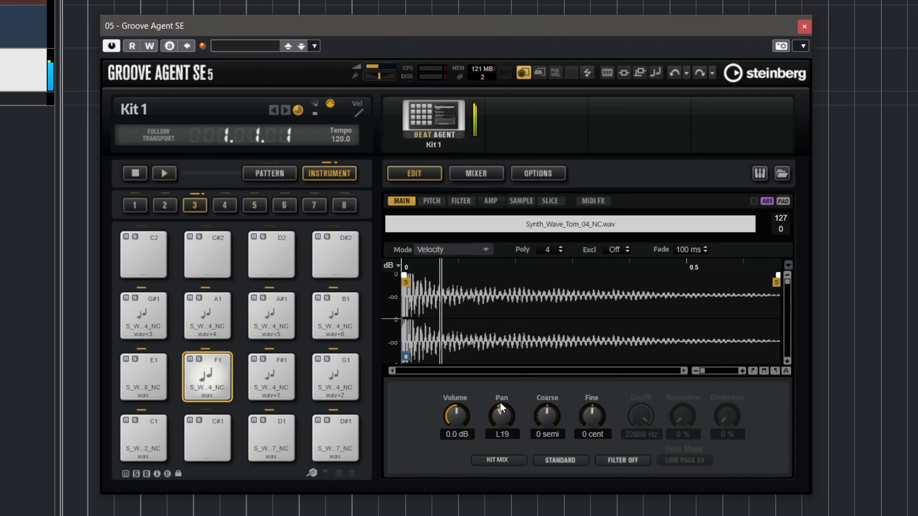
mouse_move(500, 402)
mouse_down()
mouse_move(510, 354)
mouse_move(506, 400)
mouse_up()
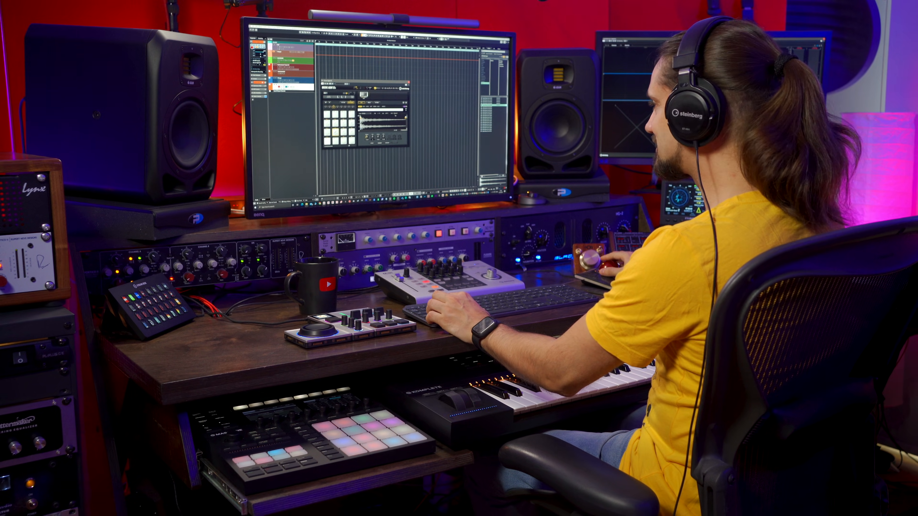
Step: Colour the kick pad C1 with Color 1 and the two snare pads D1 and E1 with Color 6
right_click(243, 323)
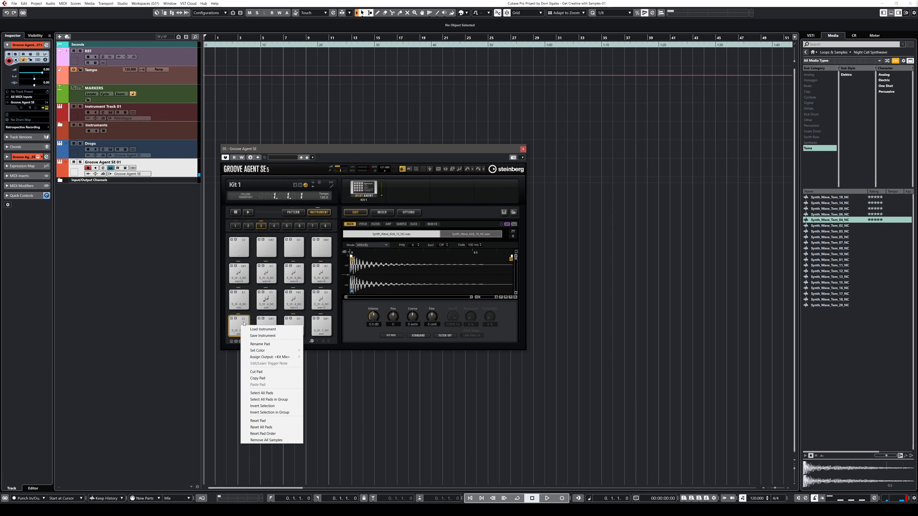
mouse_move(289, 351)
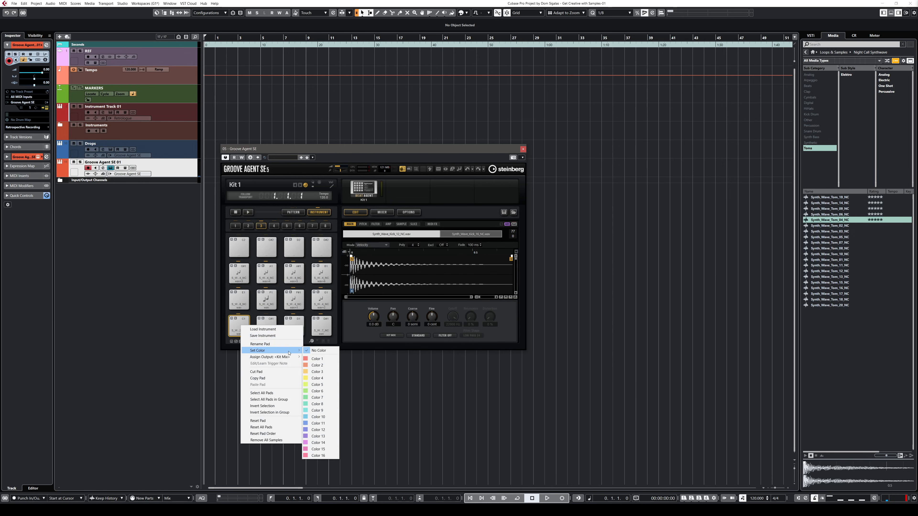
click(317, 359)
click(294, 326)
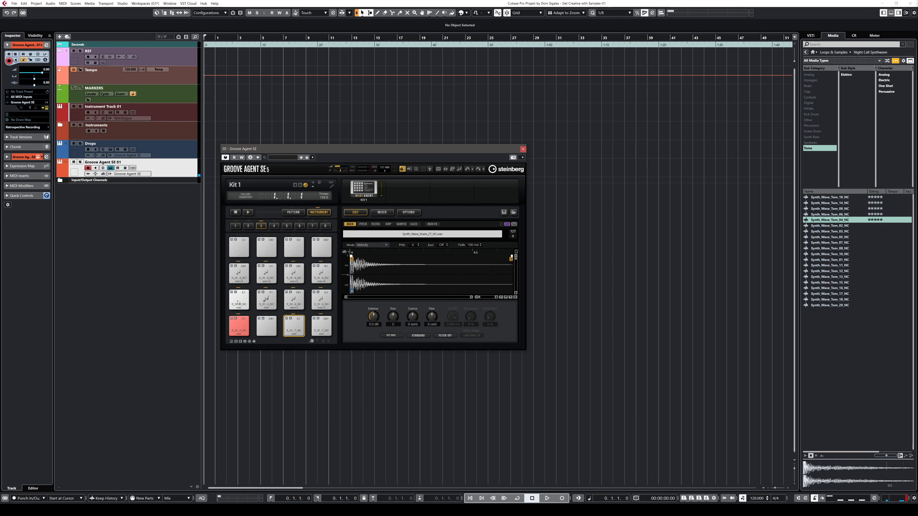
right_click(292, 331)
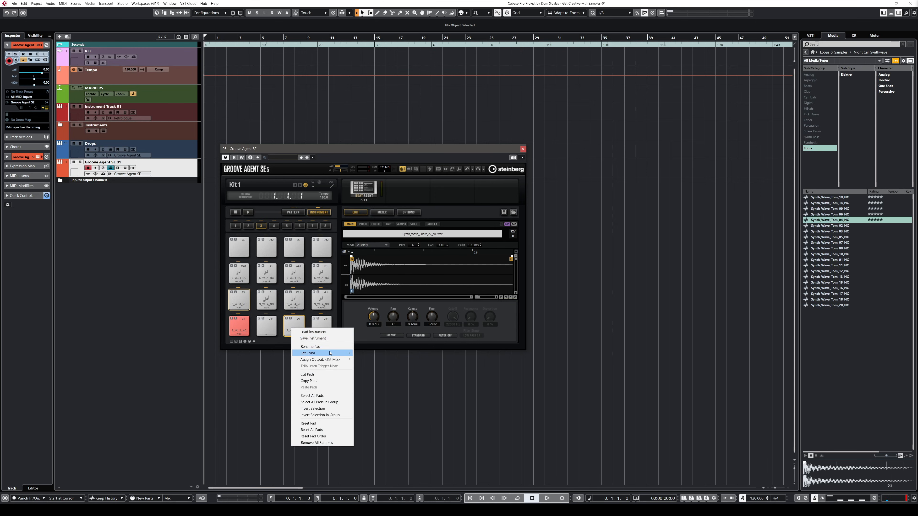
mouse_move(330, 353)
click(369, 394)
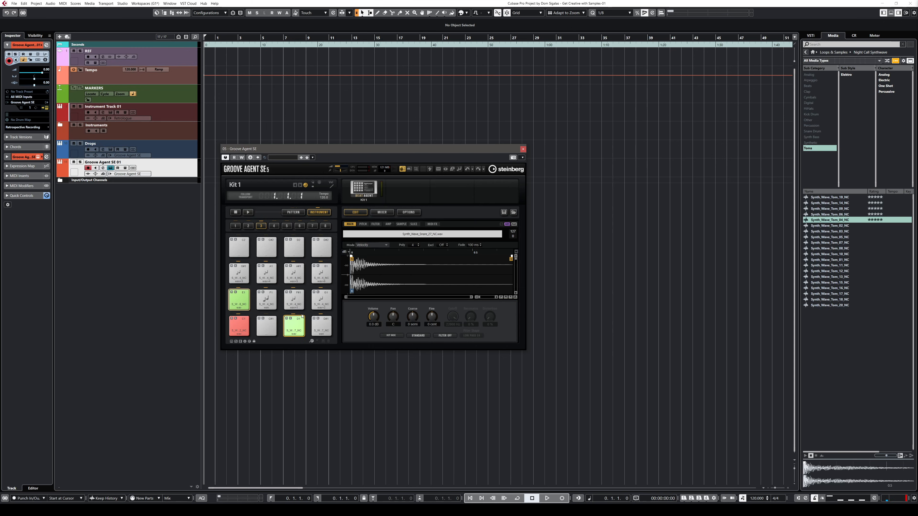
Step: Colour the clap pad D#1 light blue and all tom pads from F1 to B1 magenta
right_click(324, 326)
mouse_move(358, 352)
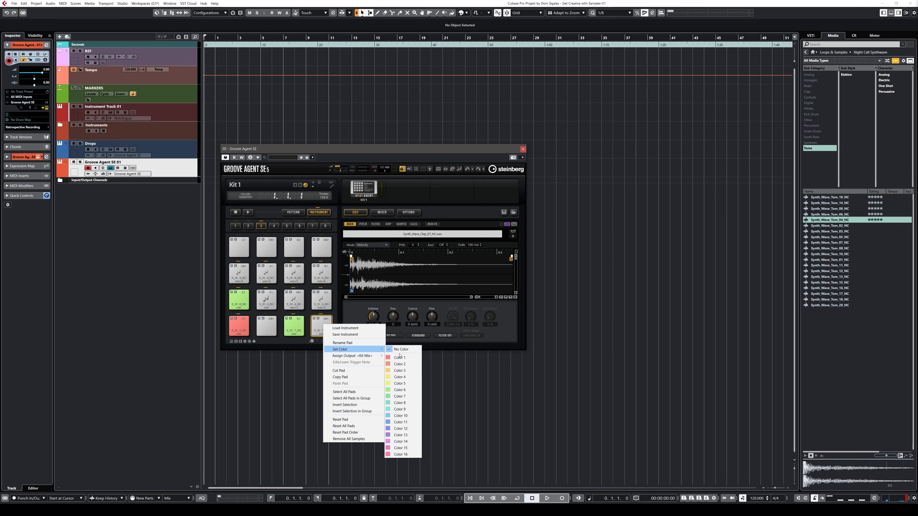
click(411, 412)
click(271, 302)
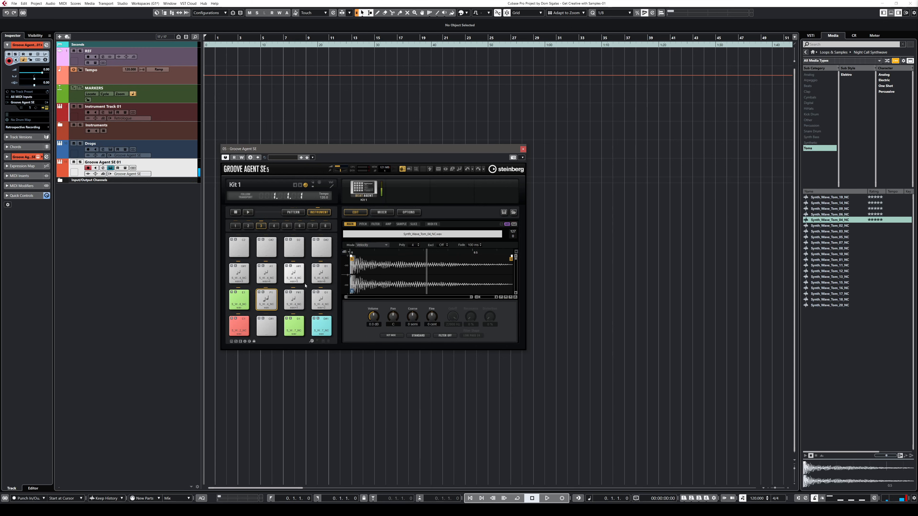
right_click(322, 278)
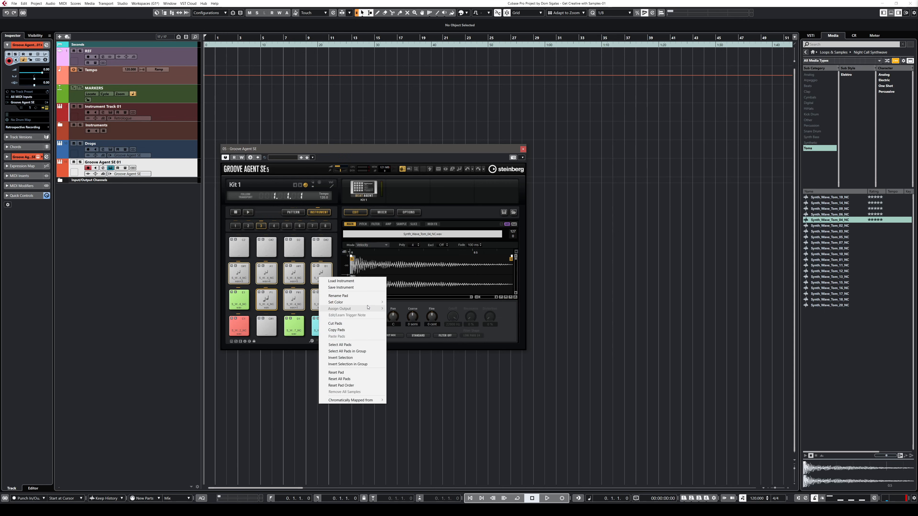
mouse_move(376, 302)
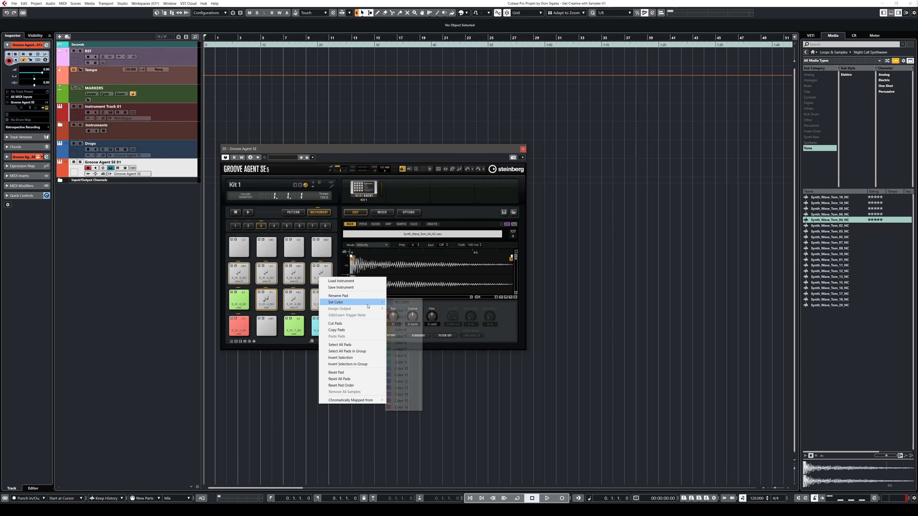
click(417, 400)
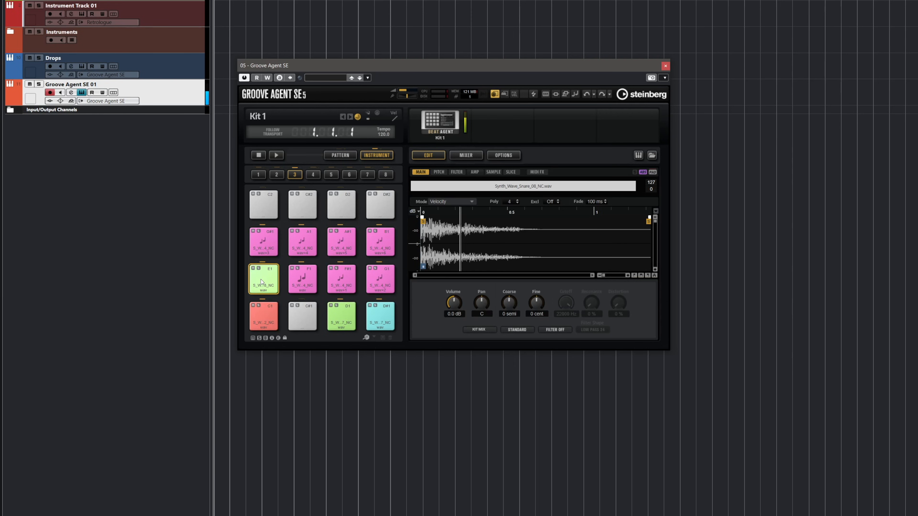
Step: Open the pad options for the two selected snare pads D1 and E1
right_click(340, 317)
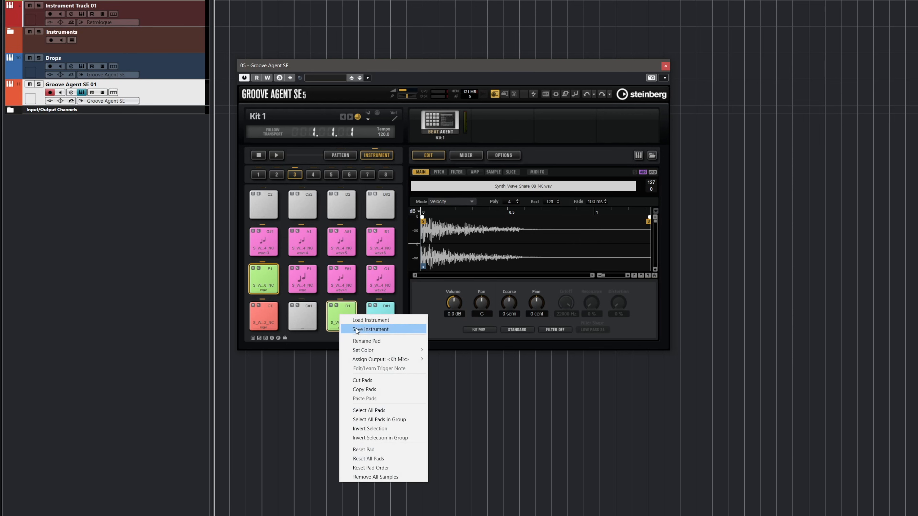